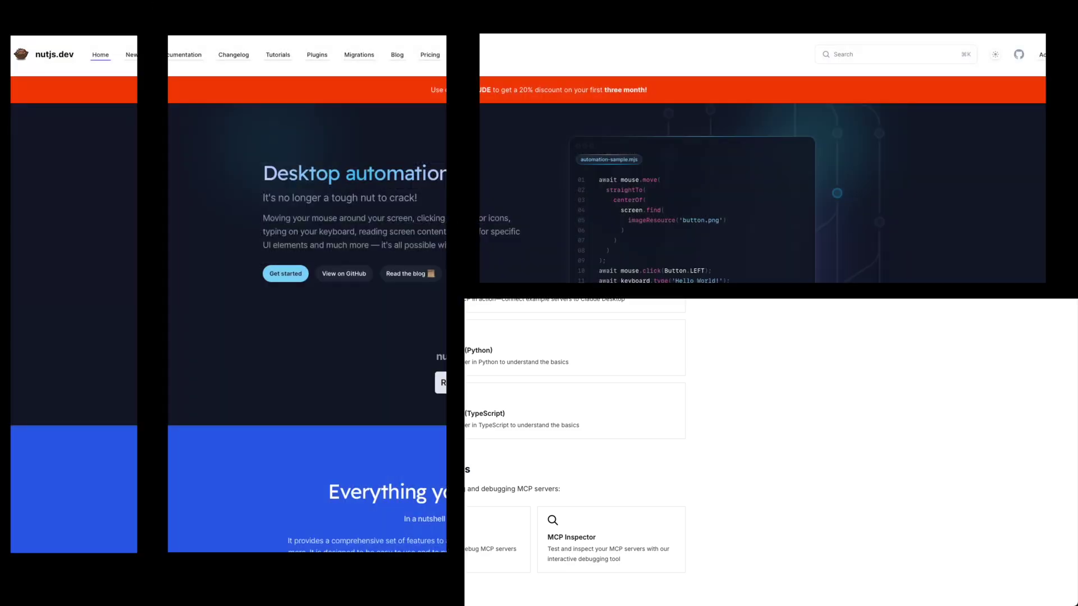
- Open Claude and send the message "Hey Claude, are you able to locate your own window?"
key("super+space")
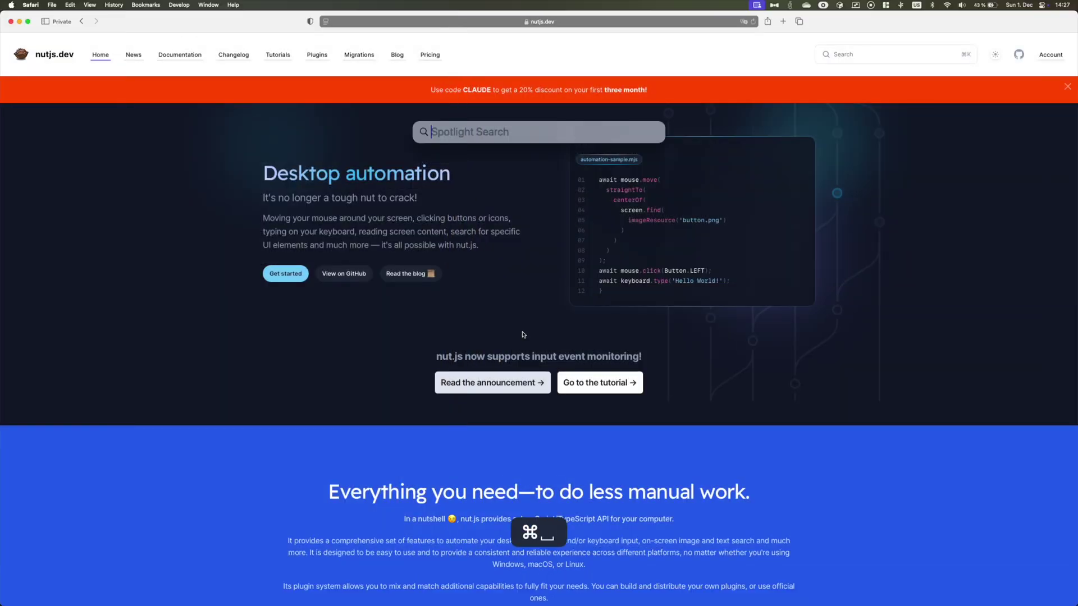
key("Return")
type("Hey Claud")
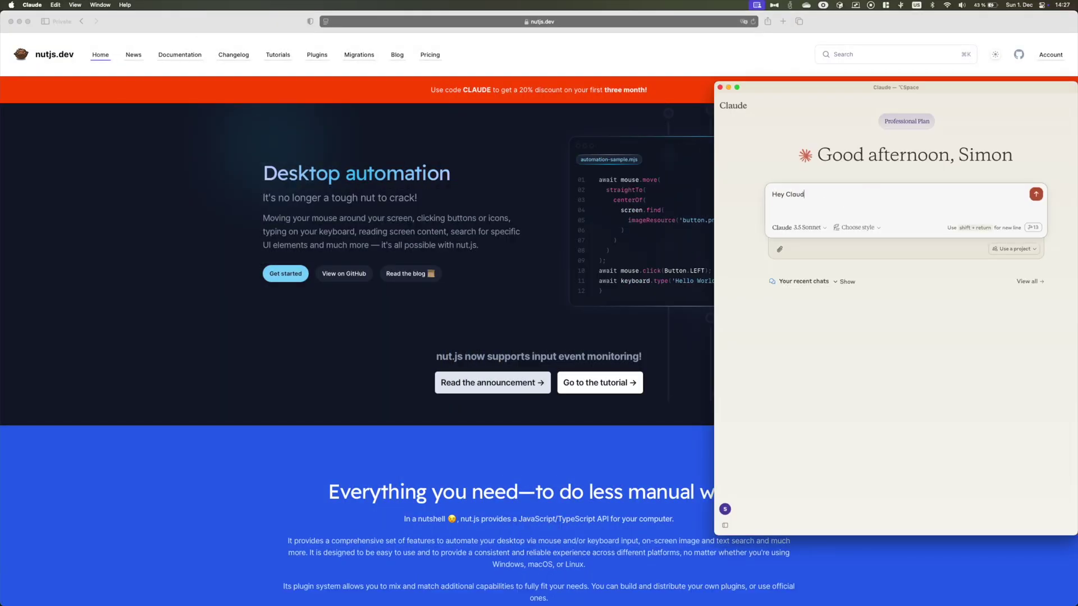
type("e, are you able to locate your own window?")
key("Return")
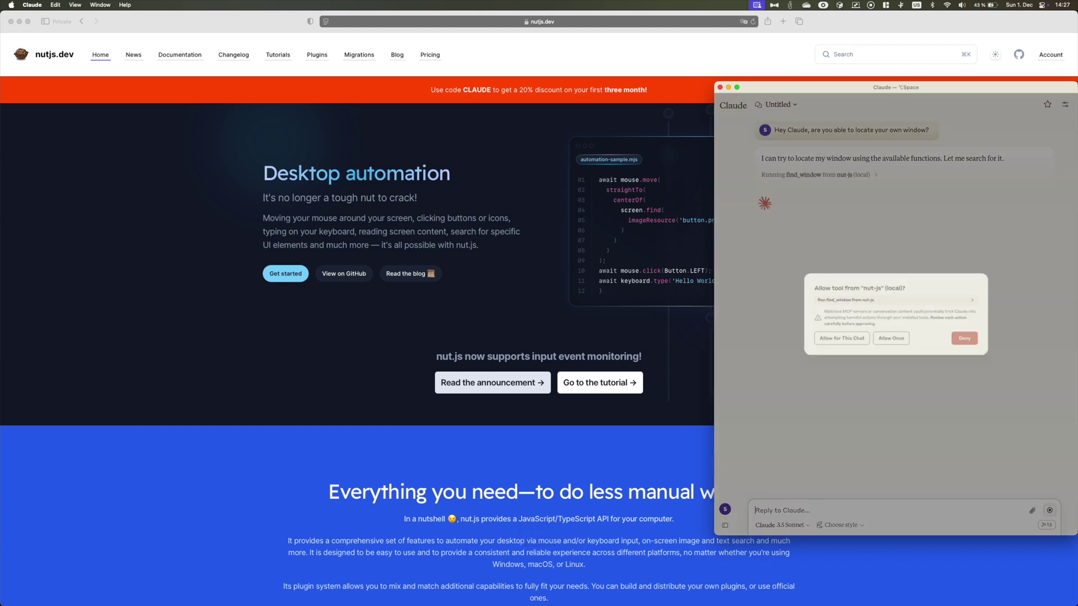
- Allow the nut-js tools for finding the window, reading the active window region and highlighting the screen for this chat
left_click(838, 339)
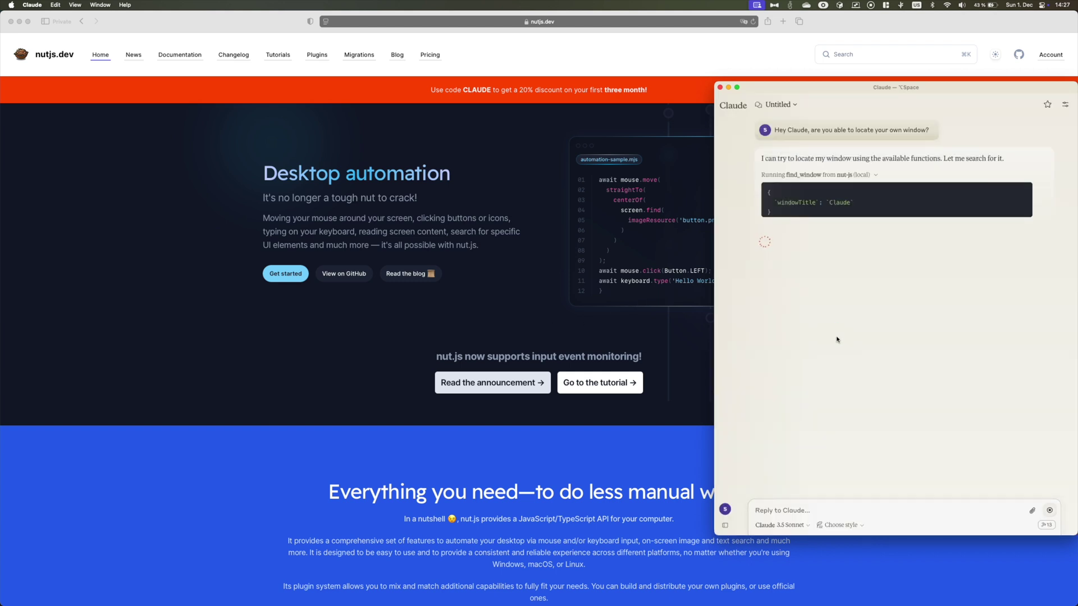
left_click(838, 339)
mouse_move(737, 437)
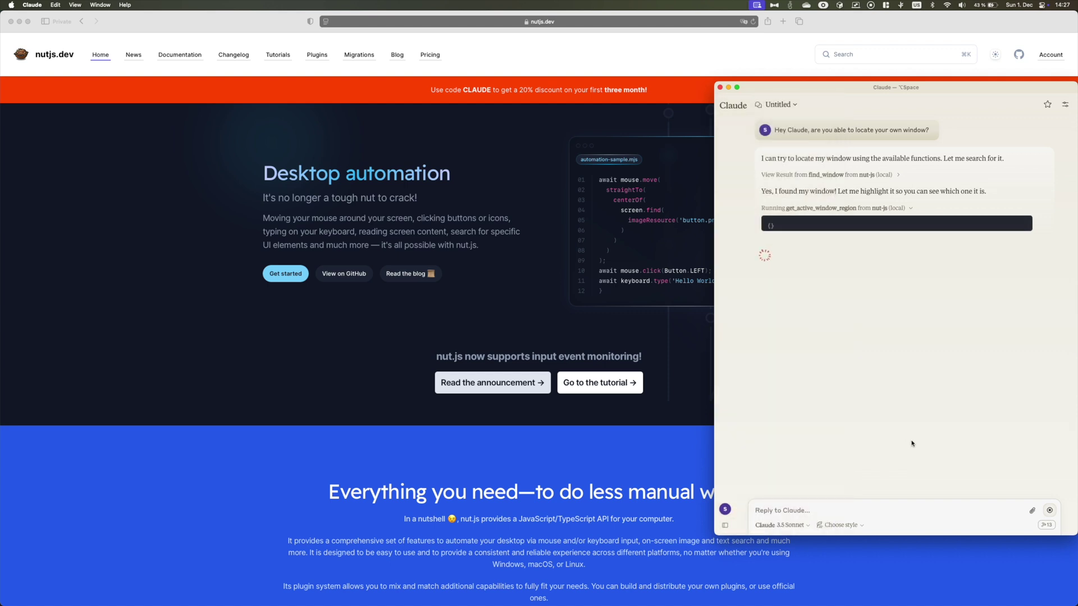
left_click(838, 340)
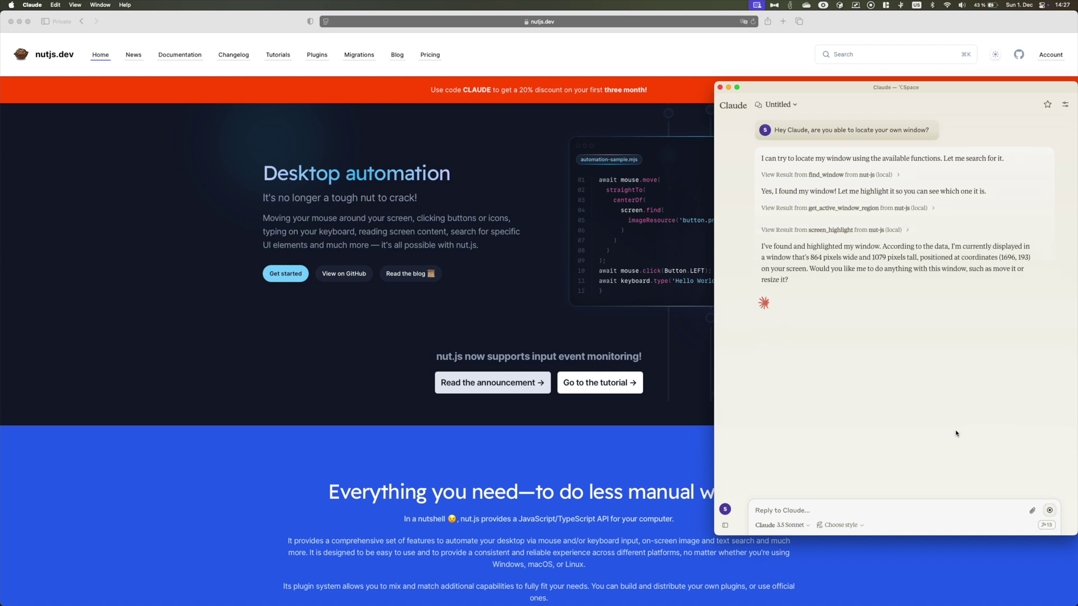
- Send "Can you move yourself to the top left corner?" and allow the move_window tool for this chat
left_click(895, 515)
type("Can you move")
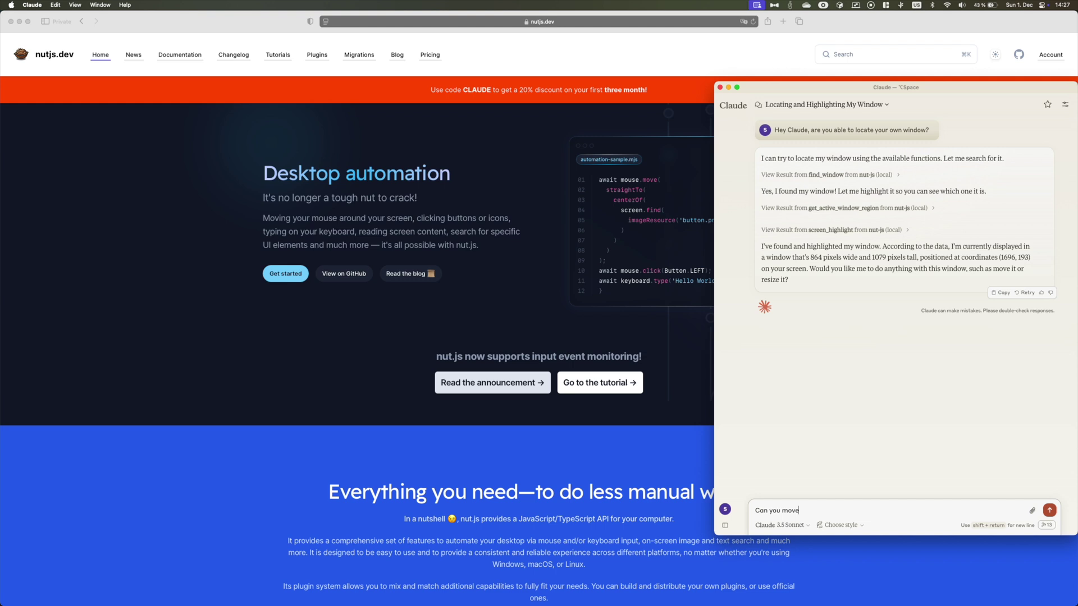
type(" yourself to the top left corner?")
key("Return")
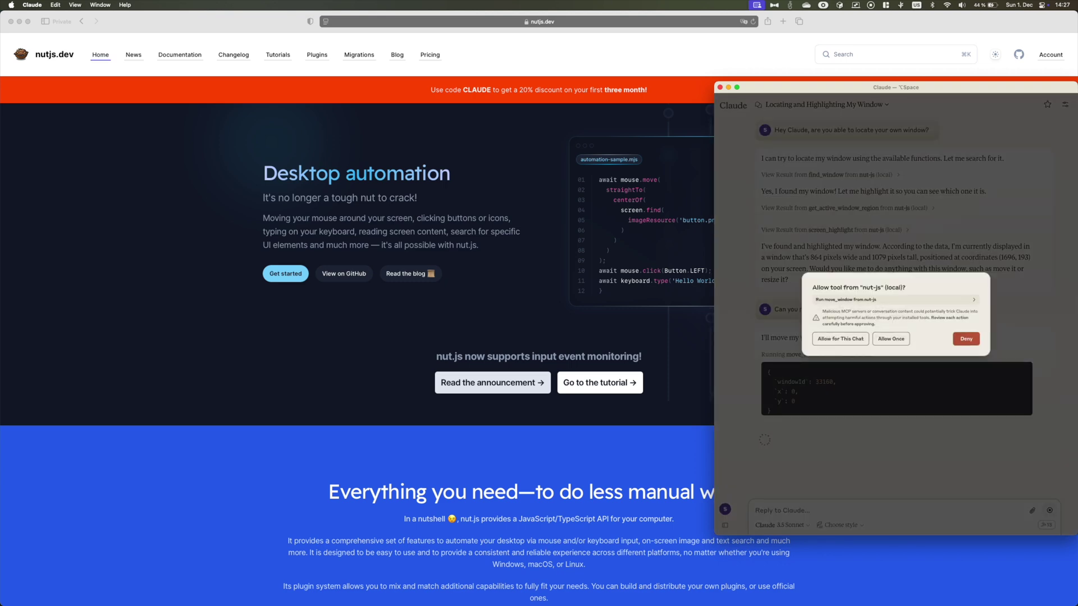
left_click(840, 340)
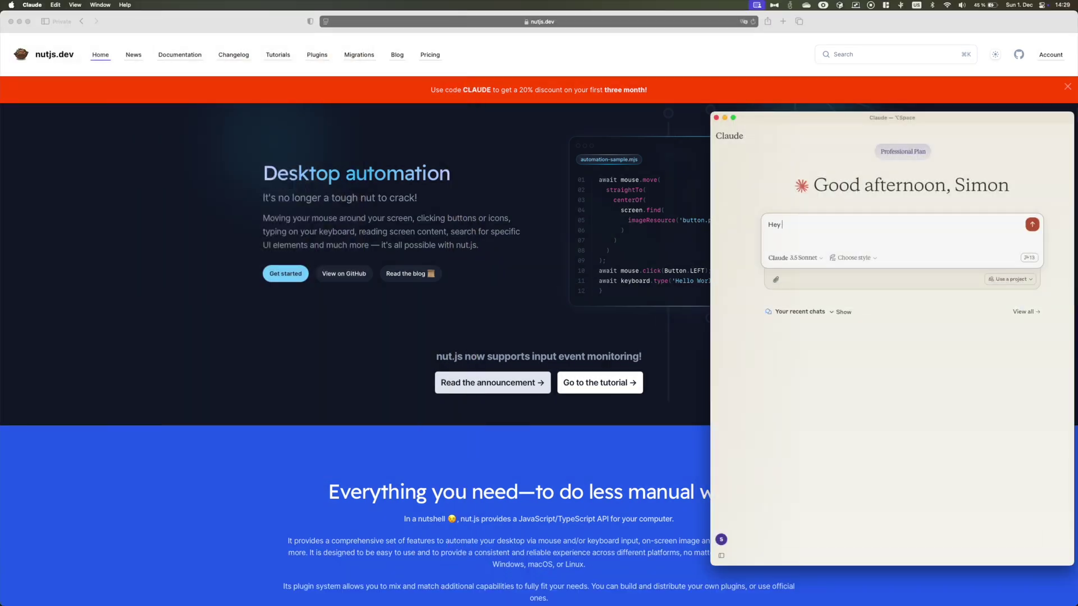
- Ask Claude to locate nut.png on the screen, giving the home images folder path, and allow the set_resource_path and find_image tools for this chat
type("Claude, are you able to ")
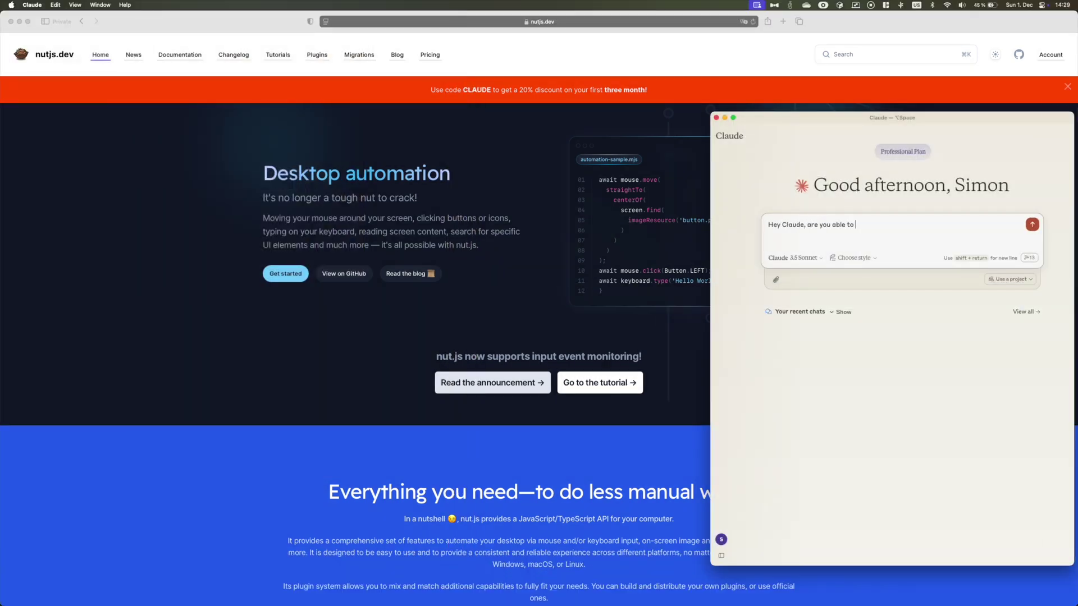
type("locate the image nut.png on my screen? Template images are located at /")
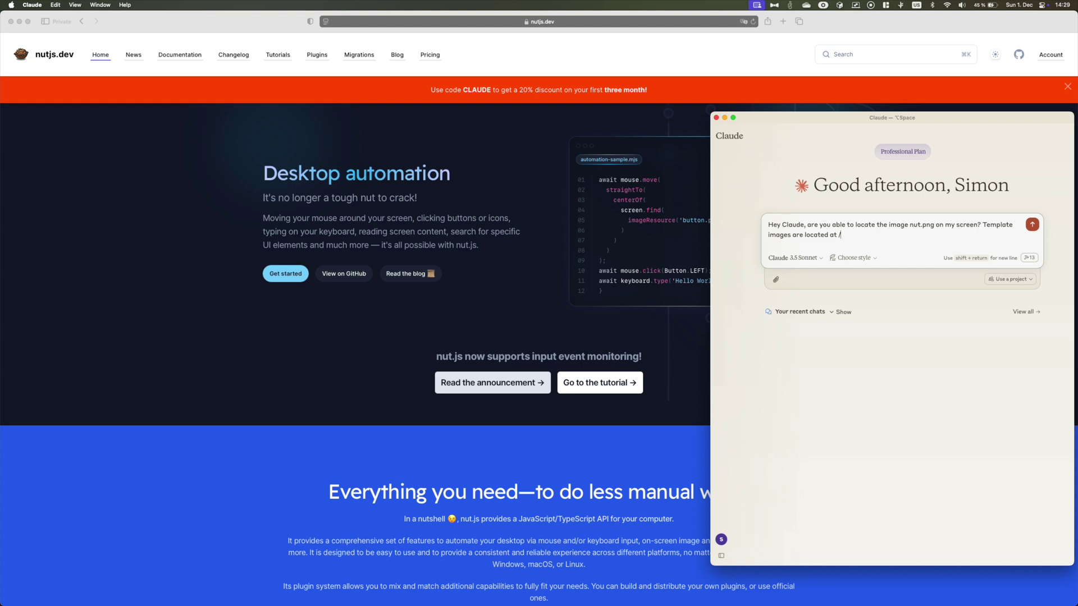
type("Users/s1hofmann/images")
key("Return")
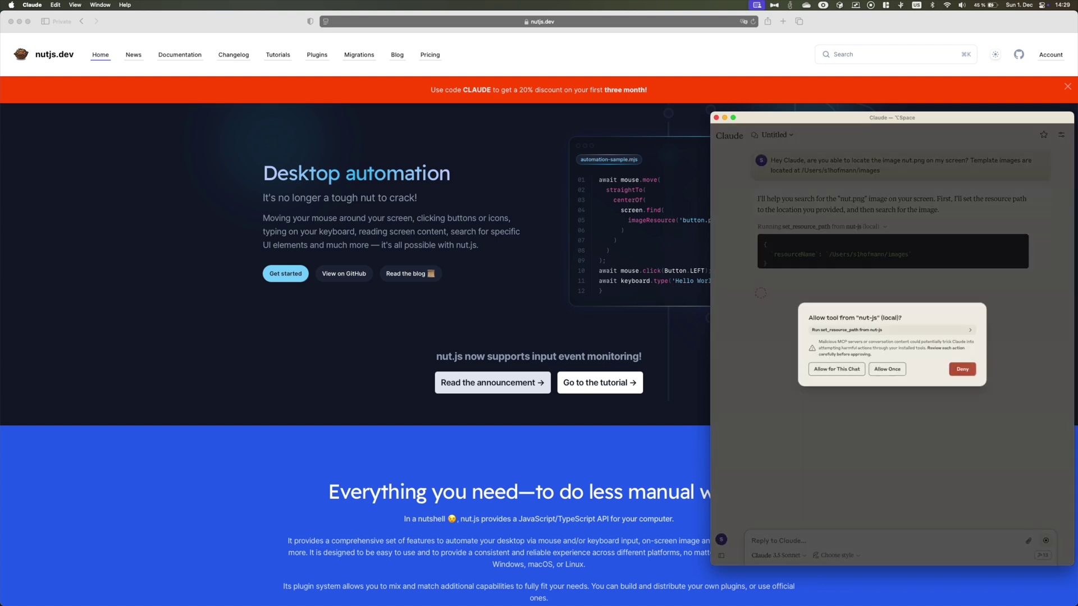
left_click(836, 369)
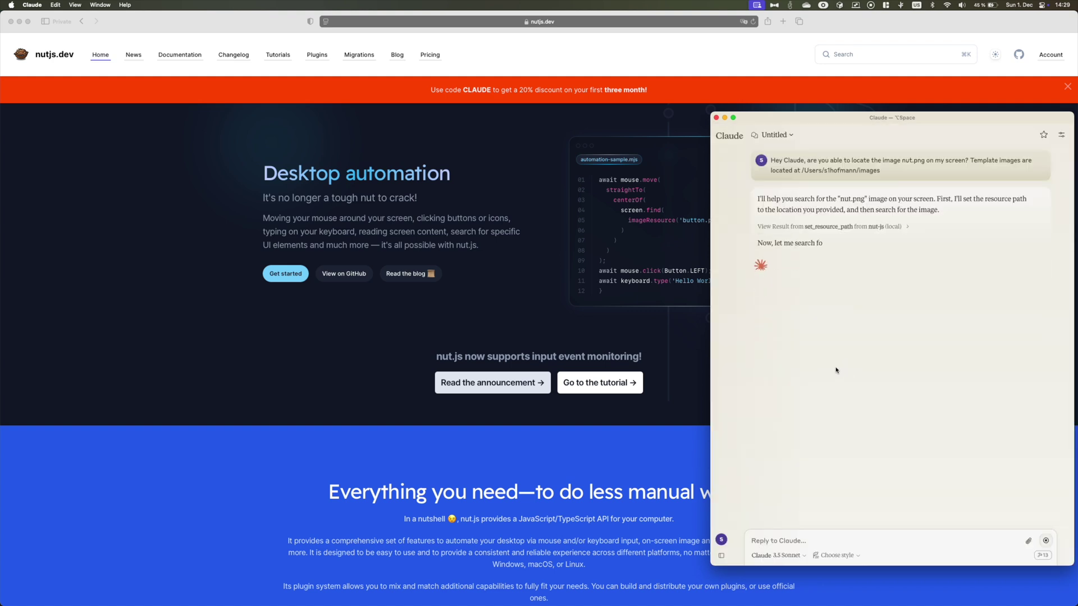
left_click(836, 369)
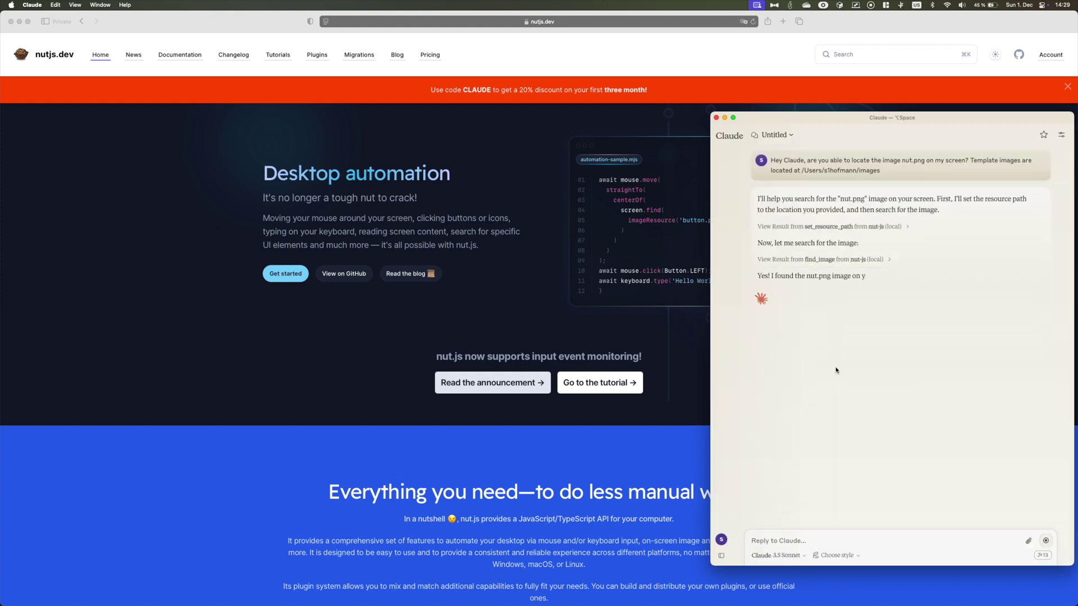
- Send "Highlight the location, then move my cursor to it" and allow the highlighting and cursor movement tools
type("Highli")
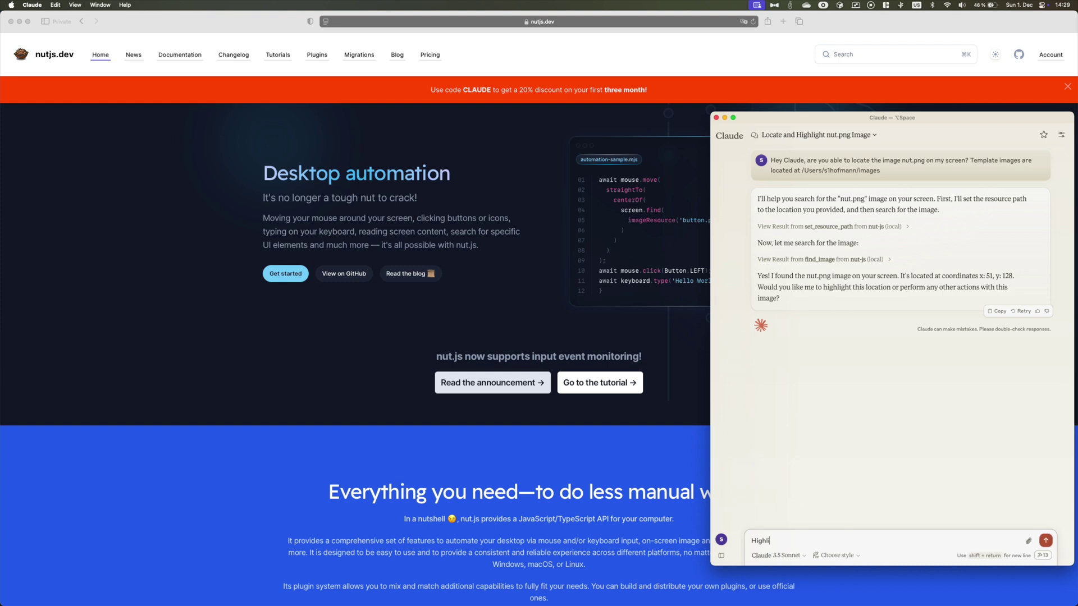
type("ght the location, then move mo")
key("BackSpace")
type("y cursor to it")
key("Return")
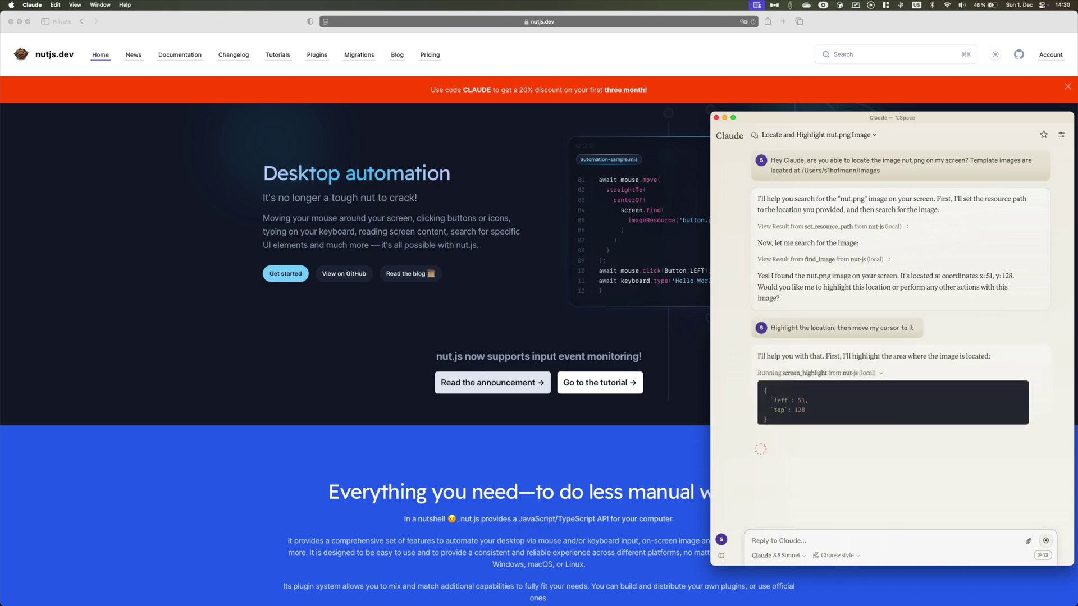
left_click(853, 370)
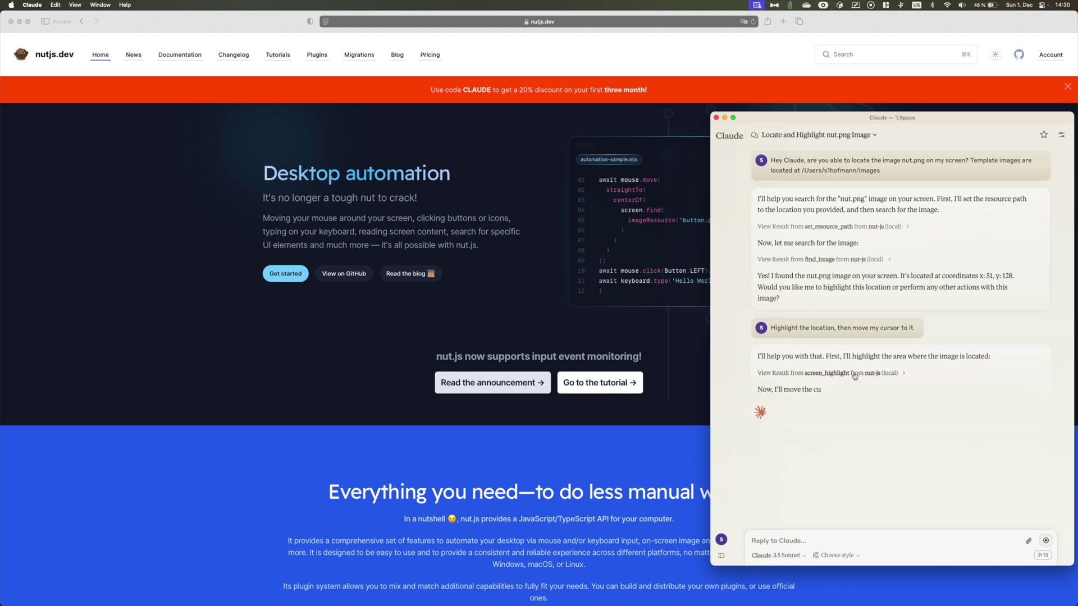
left_click(853, 375)
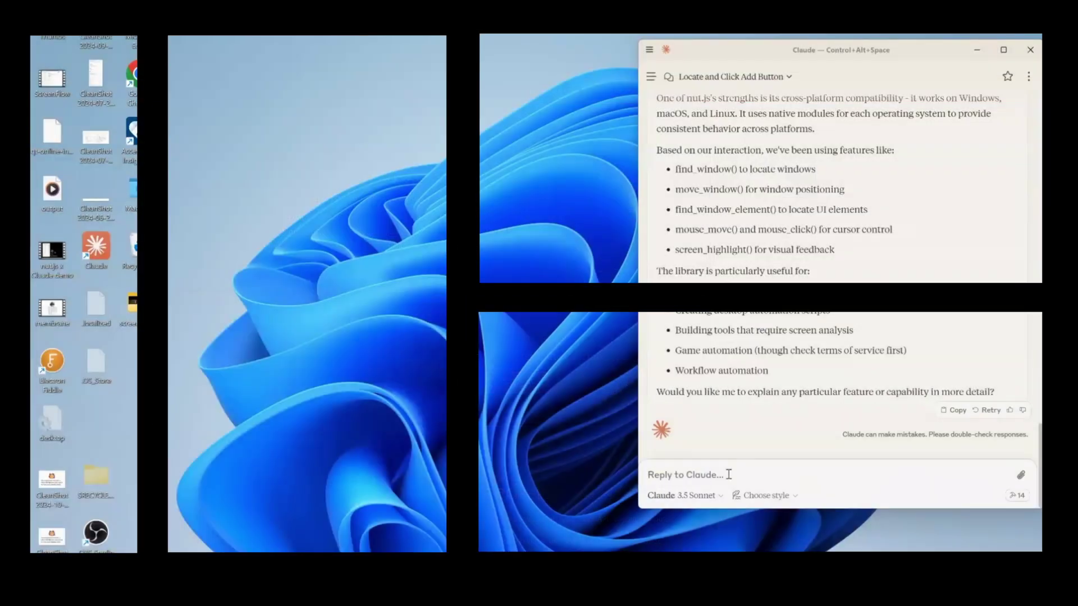
- Ask Claude to move MainWindow to the top left corner, give a visual hint of the Add button's location, and click it five times
type("He")
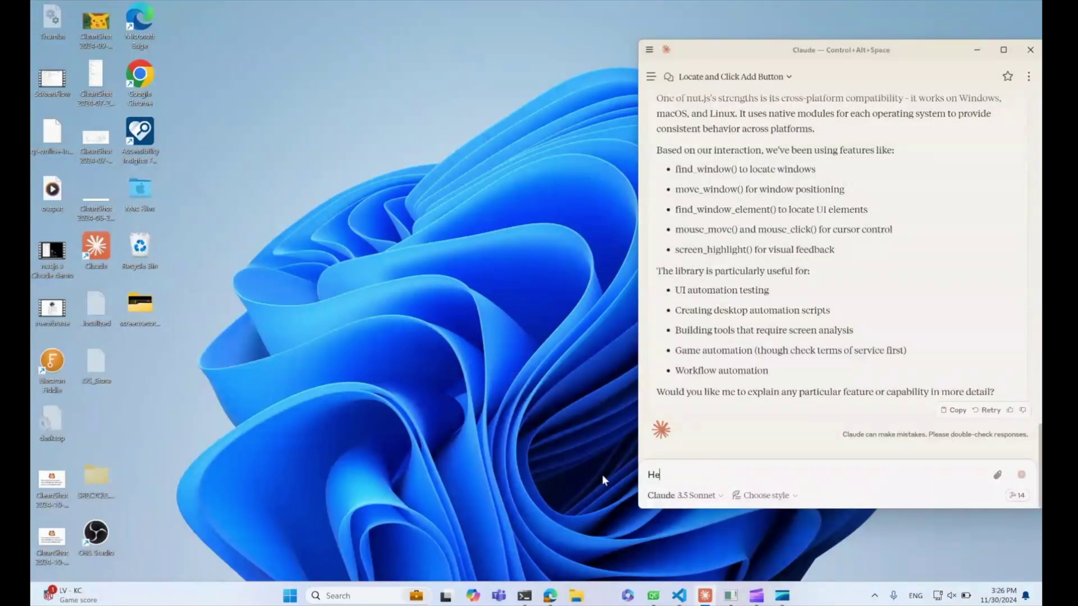
type("y Claude, can you click t")
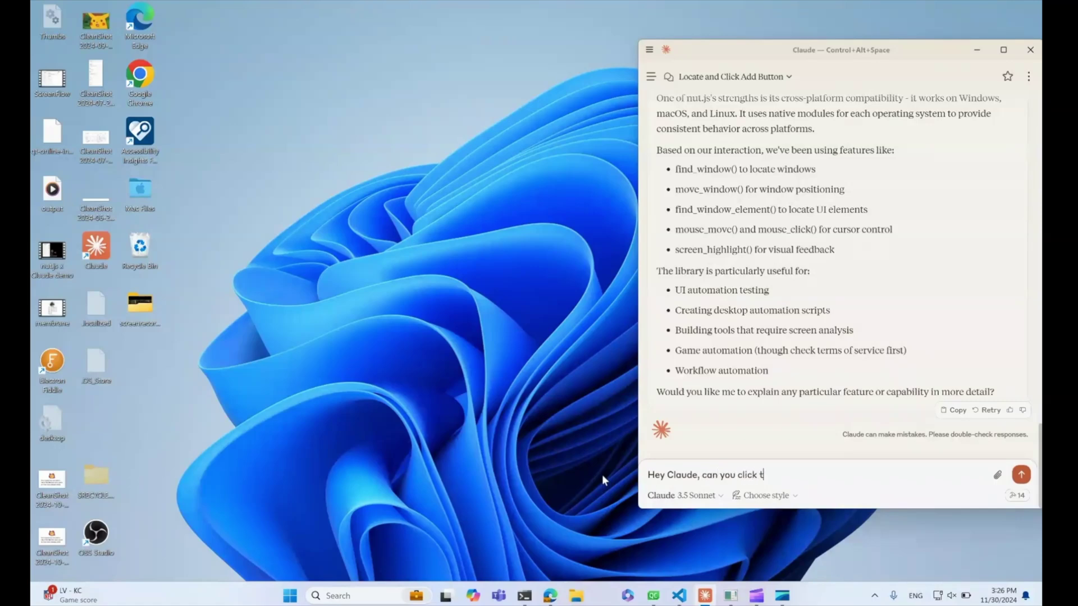
type("he Add button of MainWindow five times, after mov")
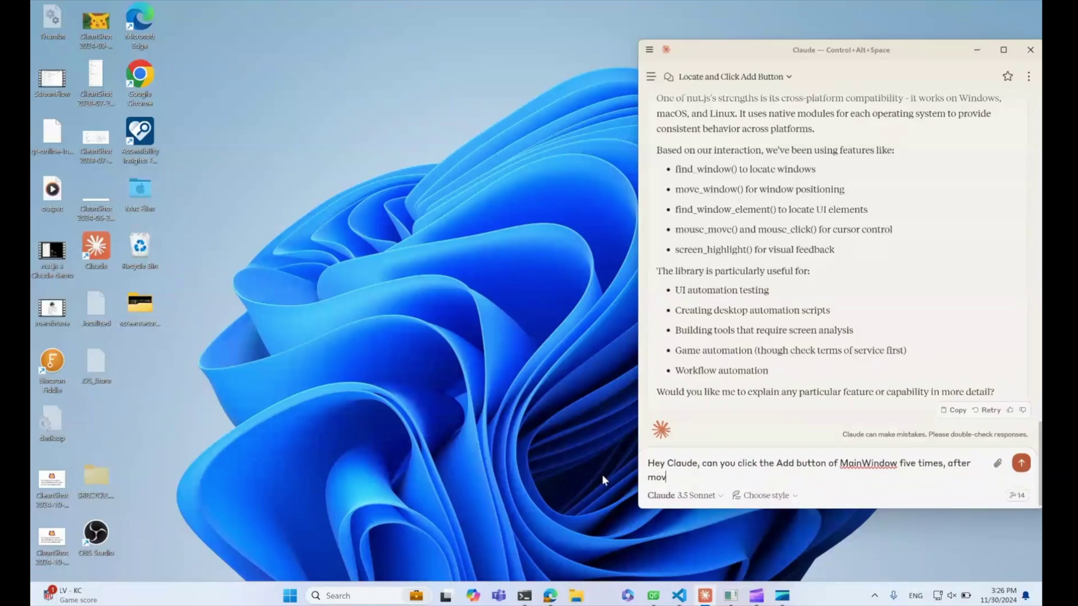
type("ing it to the top left corner")
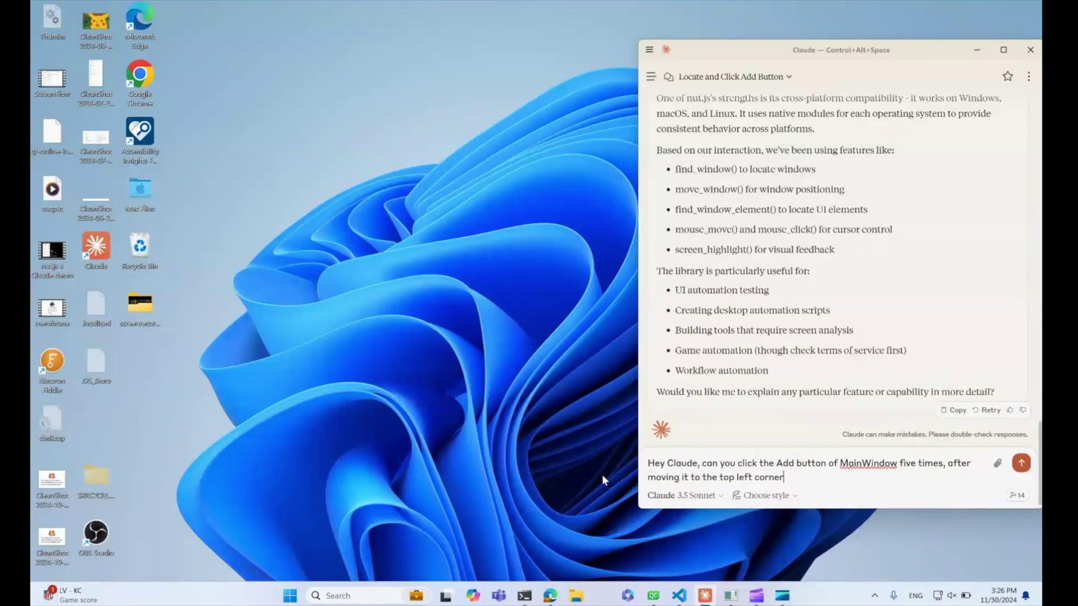
type("? Before clicking the bu")
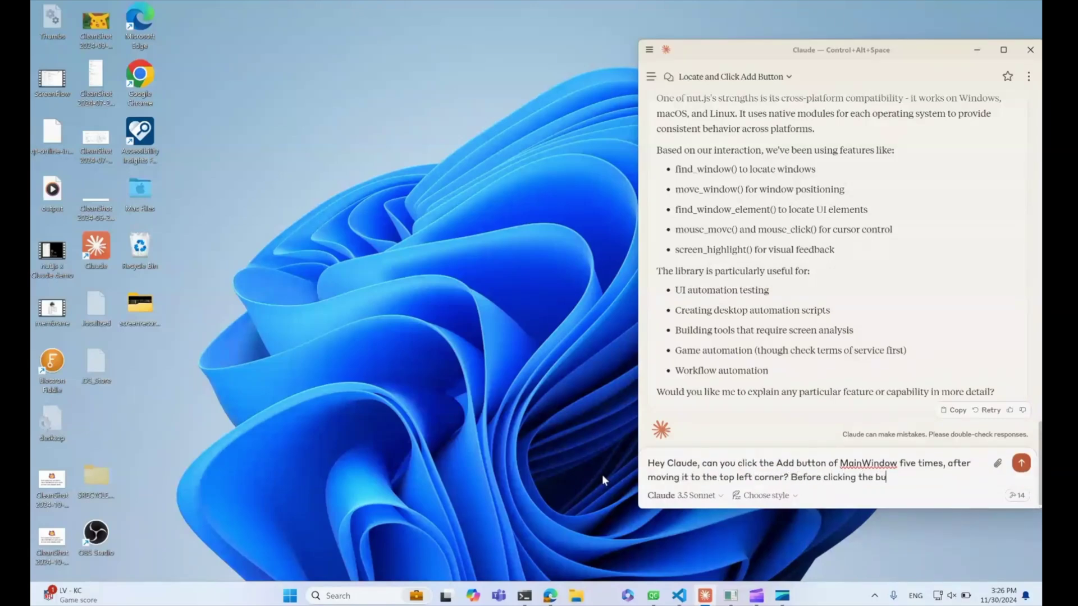
type("tton, please give me a vis")
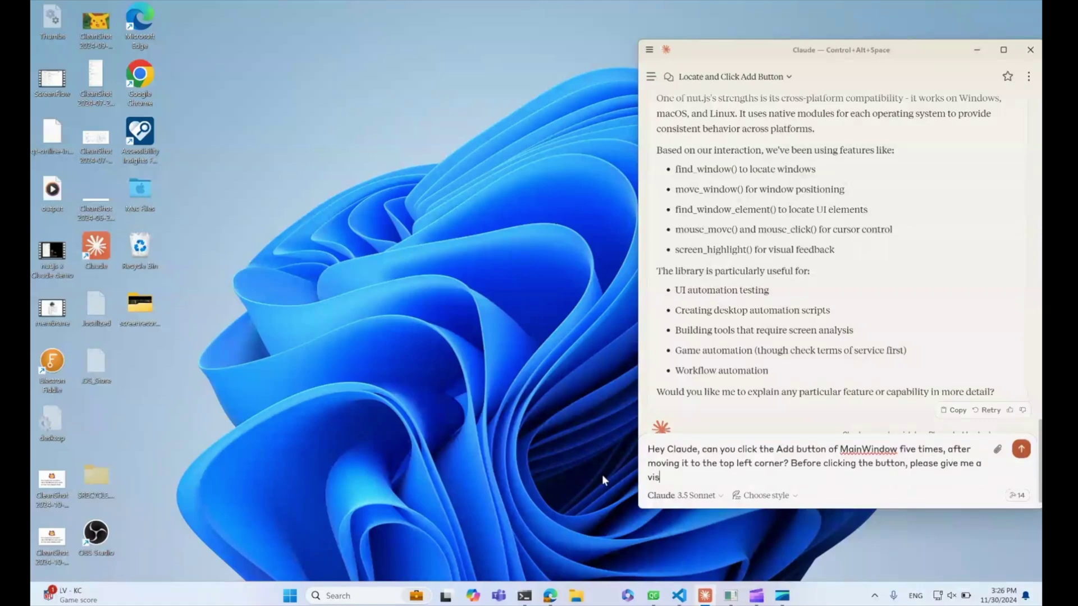
type("ual hint of its location")
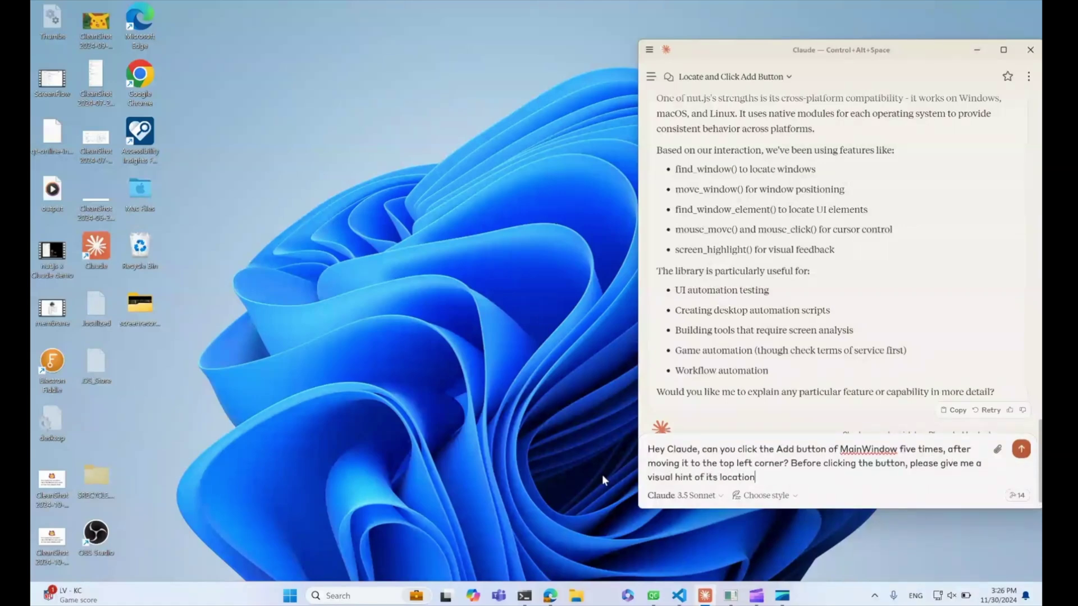
key("Return")
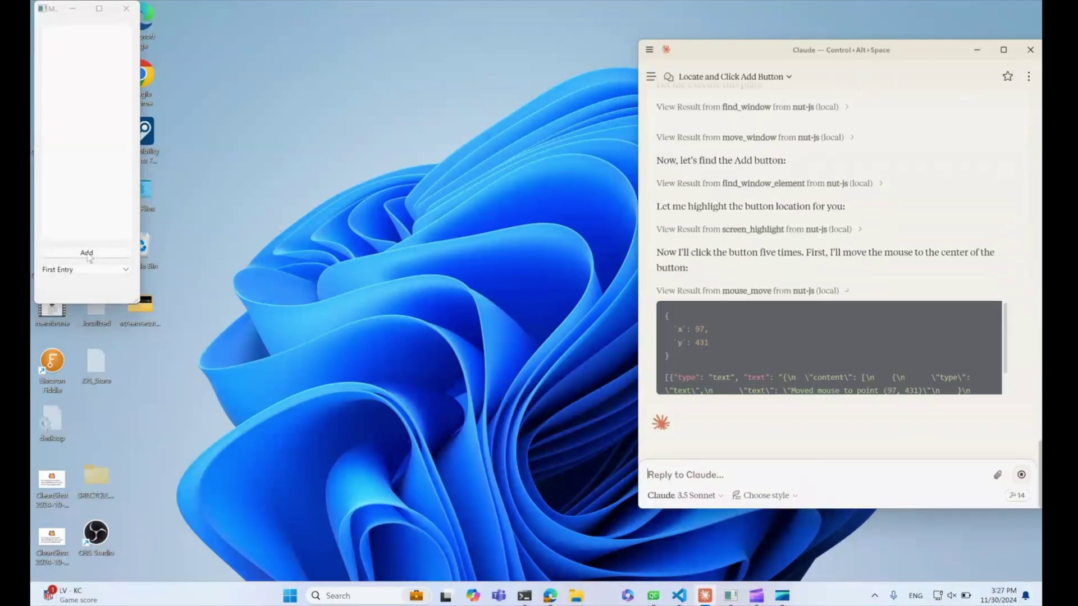
- Add five items to the list in MainWindow
left_click(87, 253)
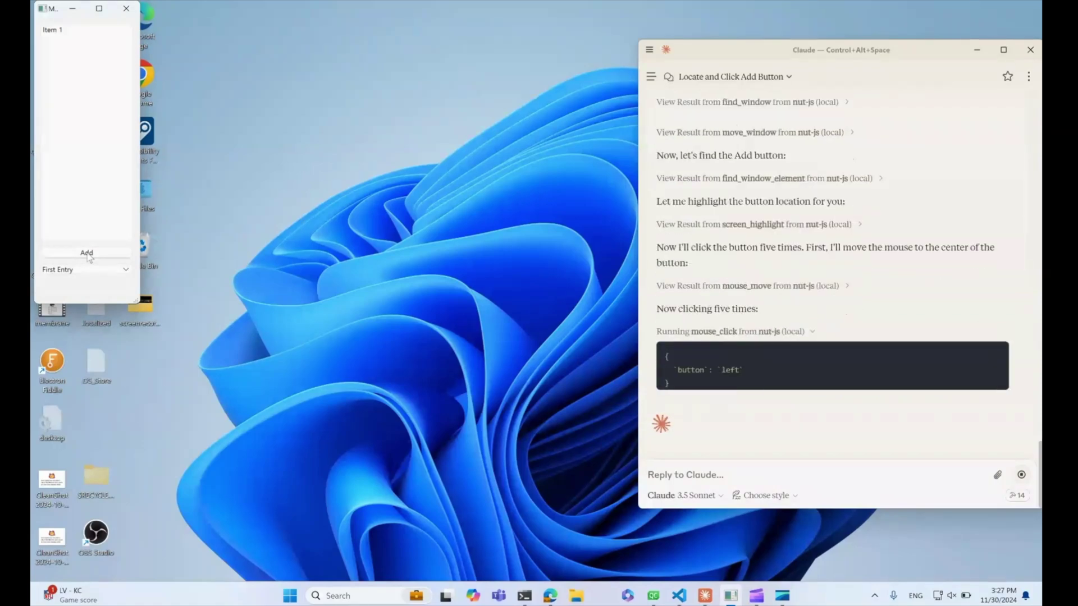
left_click(87, 253)
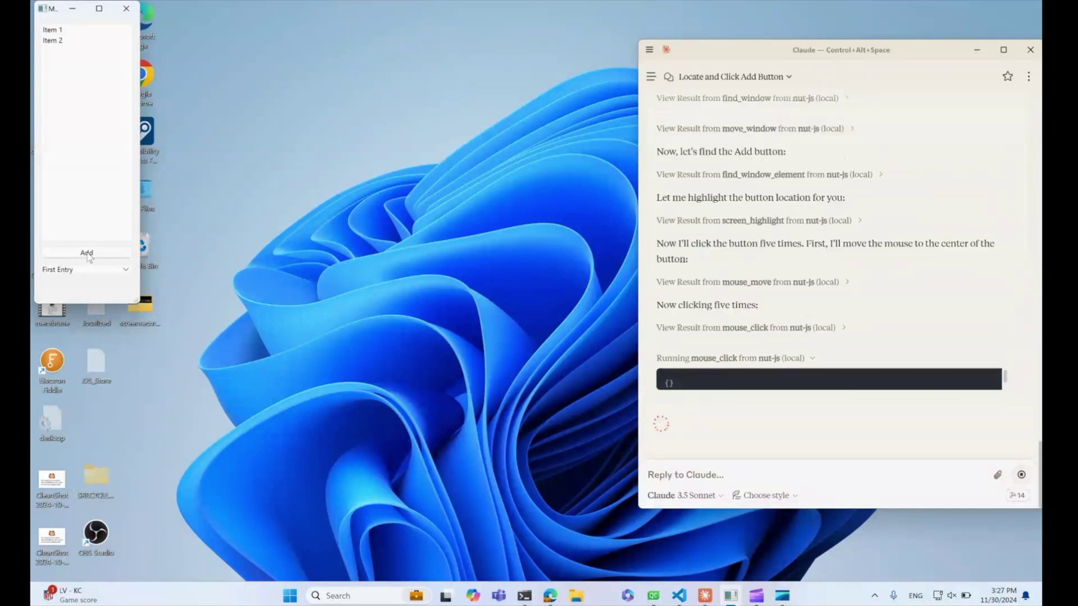
left_click(88, 253)
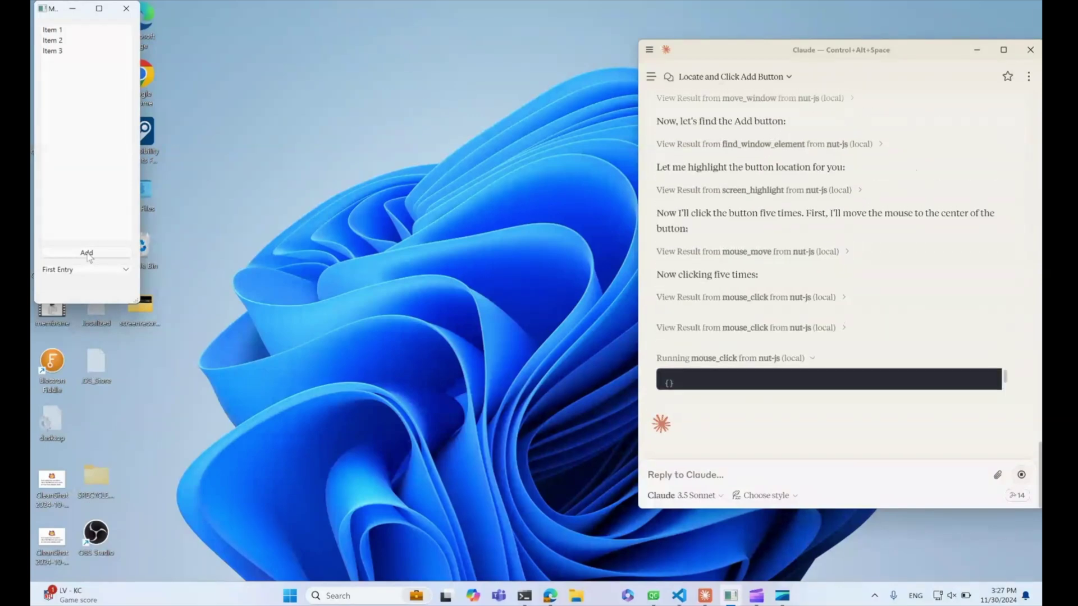
left_click(87, 254)
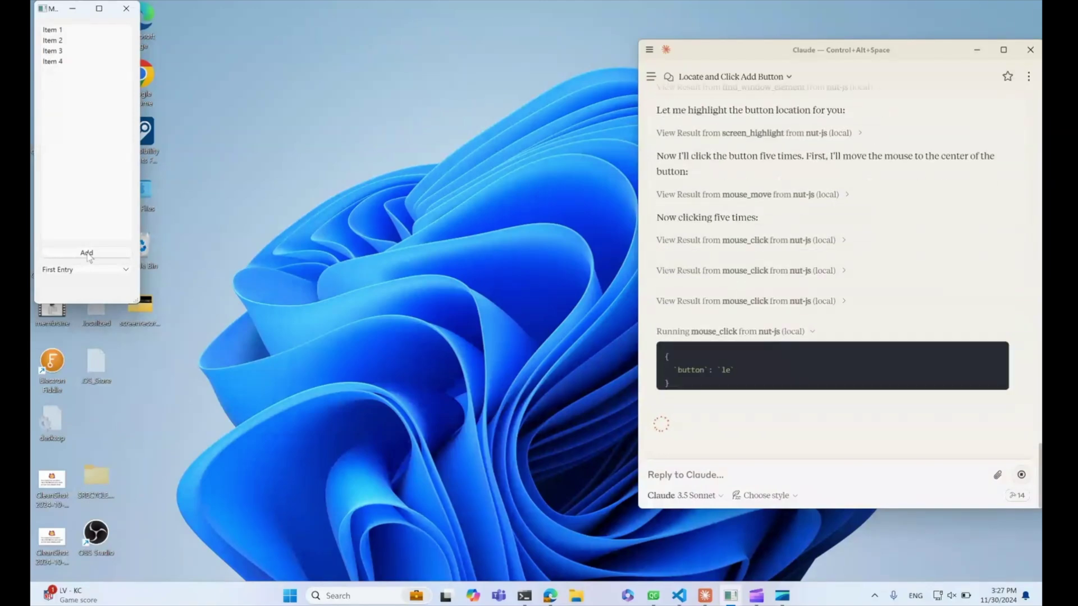
left_click(88, 255)
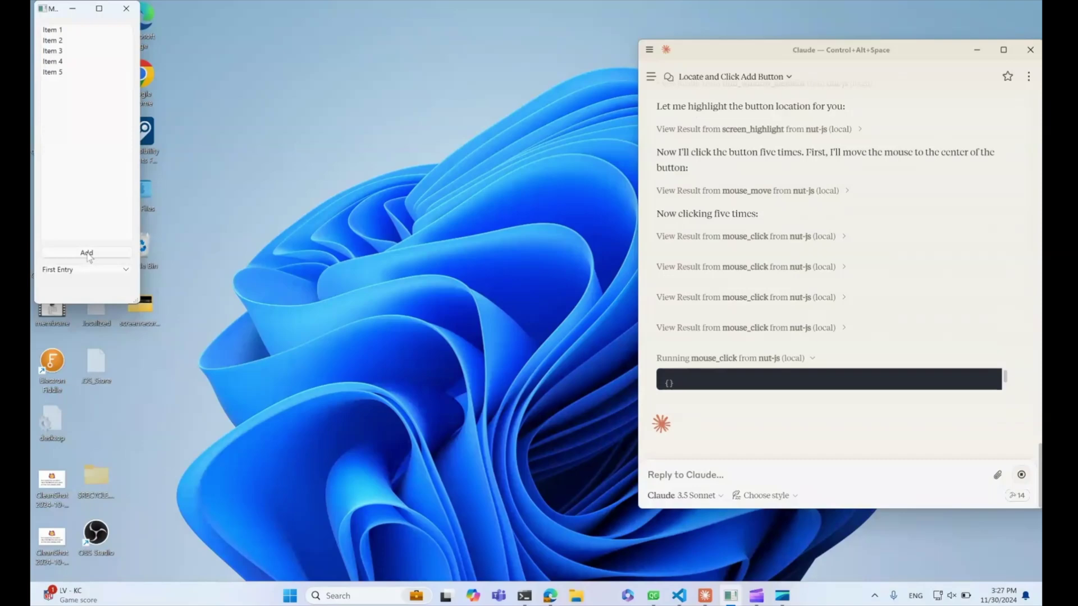